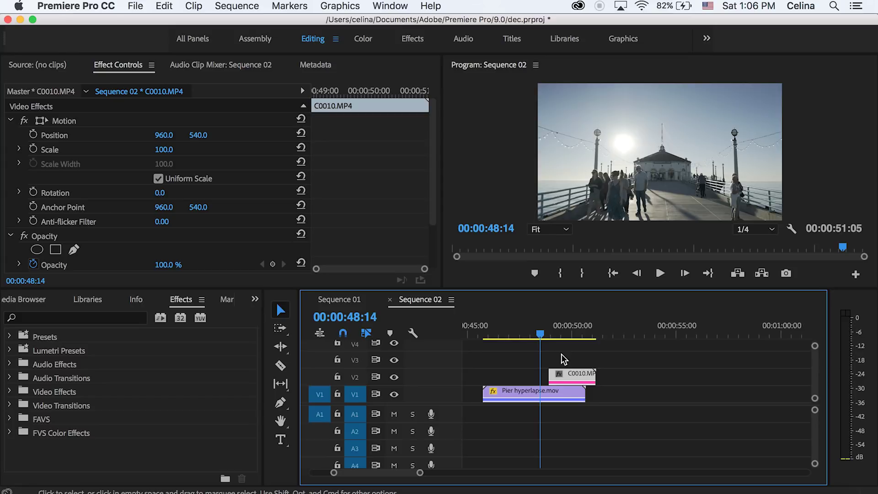
Deselect the clip and play the sequence from about 47:17, zooming the timeline in.
{"action": "key", "text": "="}
{"action": "key", "text": "minus"}
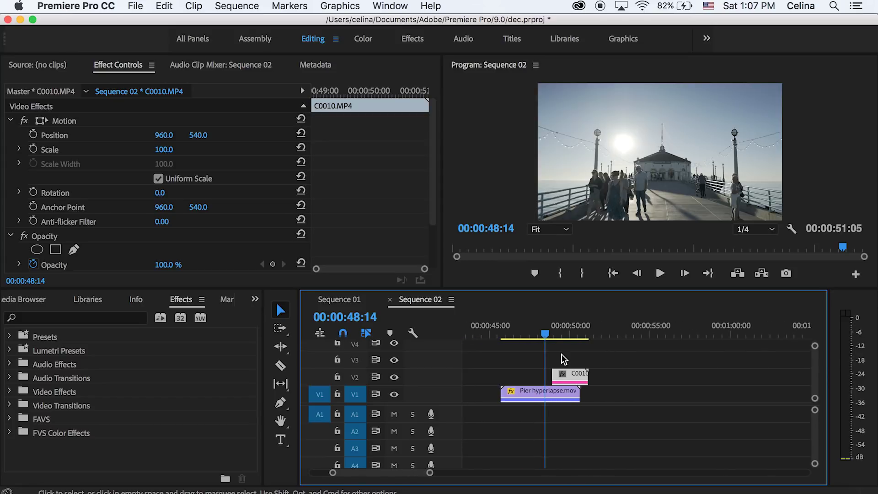
{"action": "left_click", "coordinate": [552, 343]}
{"action": "left_click_drag", "start_coordinate": [547, 328], "coordinate": [529, 329]}
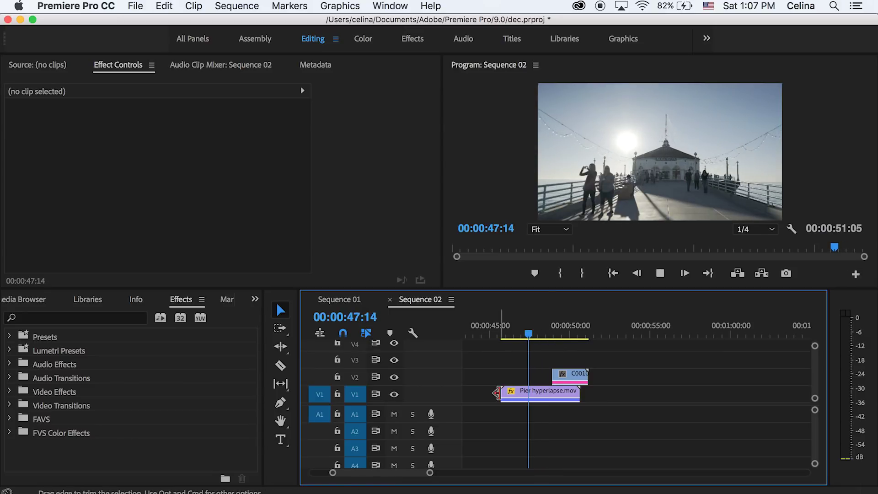
{"action": "key", "text": "space"}
{"action": "key", "text": "equal"}
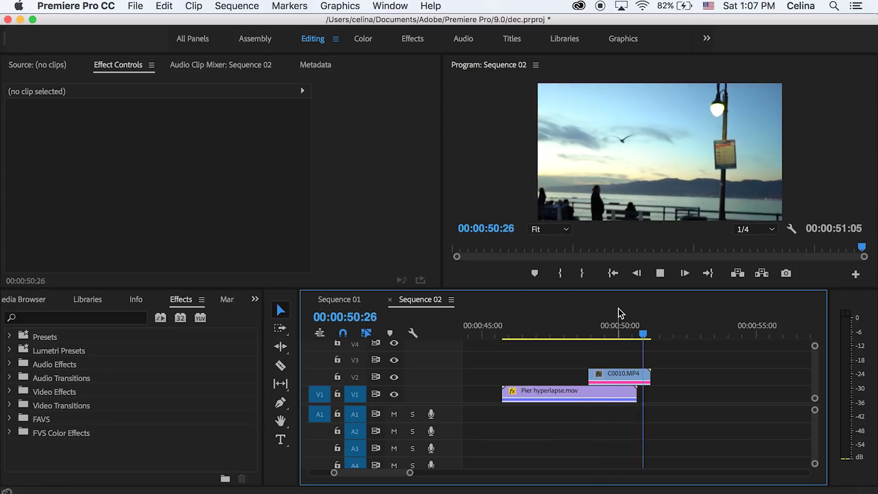
Park on the first bird frame at 49:03 and select the C0010.MP4 clip.
{"action": "left_click_drag", "start_coordinate": [613, 325], "coordinate": [594, 341]}
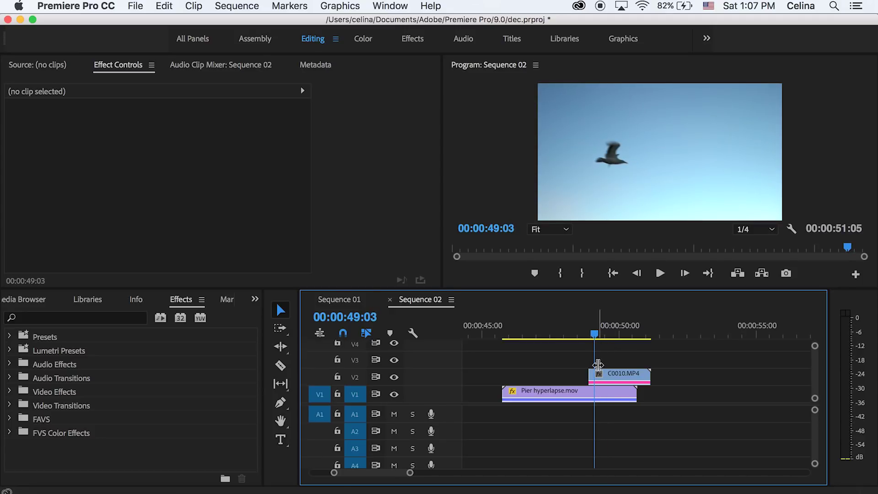
{"action": "left_click", "coordinate": [599, 387]}
{"action": "left_click", "coordinate": [595, 378]}
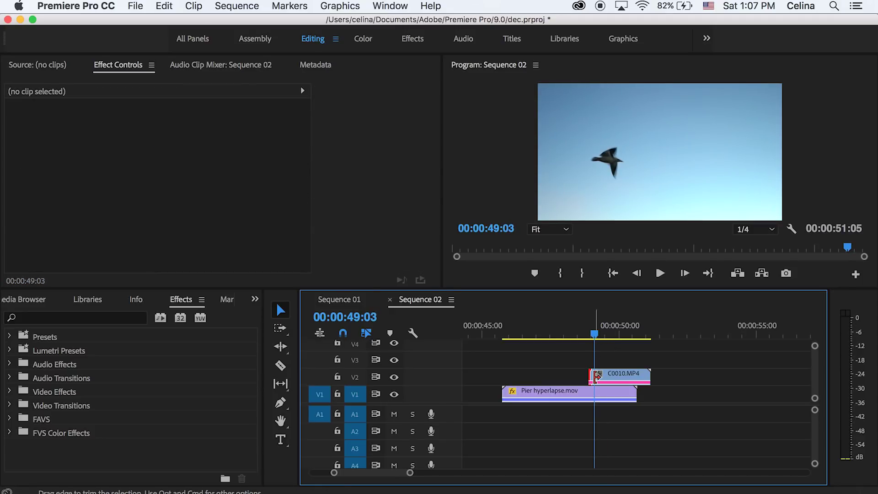
{"action": "left_click", "coordinate": [608, 377]}
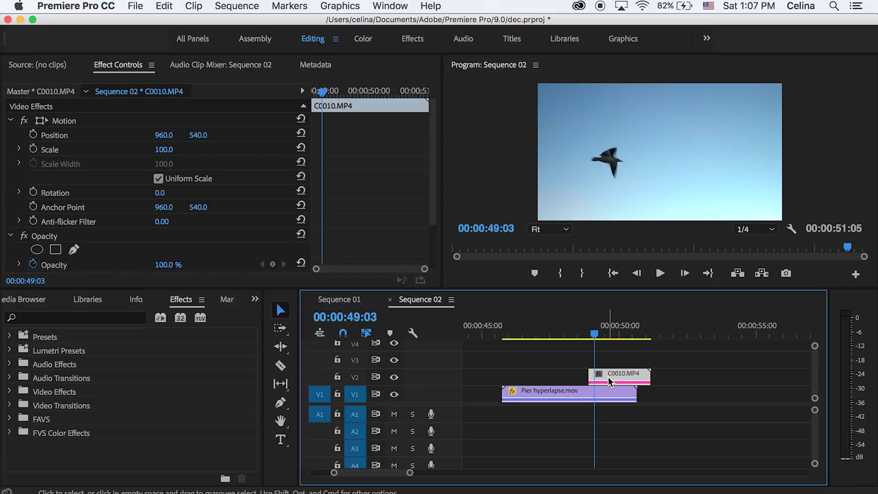
Option-drag the C0010.MP4 bird clip from V2 onto V3 to duplicate it.
{"action": "left_click_drag", "start_coordinate": [608, 376], "coordinate": [604, 356]}
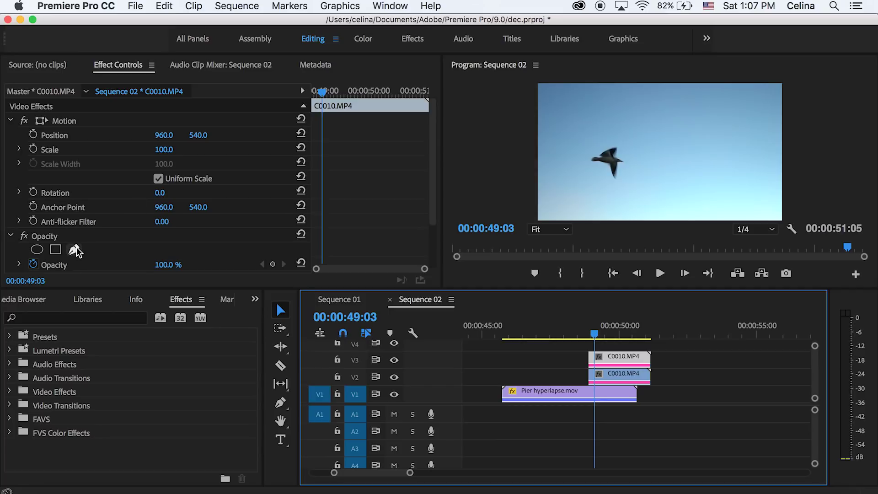
{"action": "scroll", "coordinate": [206, 216], "scroll_direction": "down", "scroll_amount": 1}
{"action": "scroll", "coordinate": [206, 221], "scroll_direction": "down", "scroll_amount": 3}
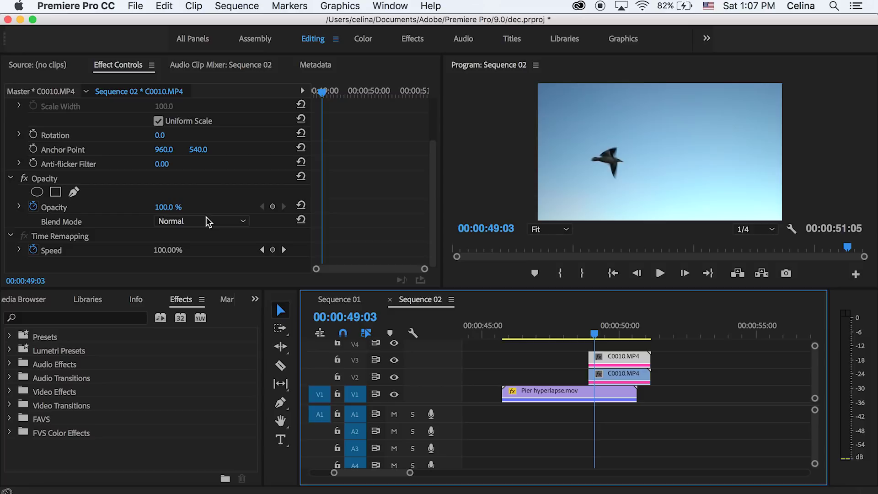
Apply the Color Key effect to the C0010.MP4 clip on V3.
{"action": "left_click", "coordinate": [91, 319]}
{"action": "type", "text": "co"}
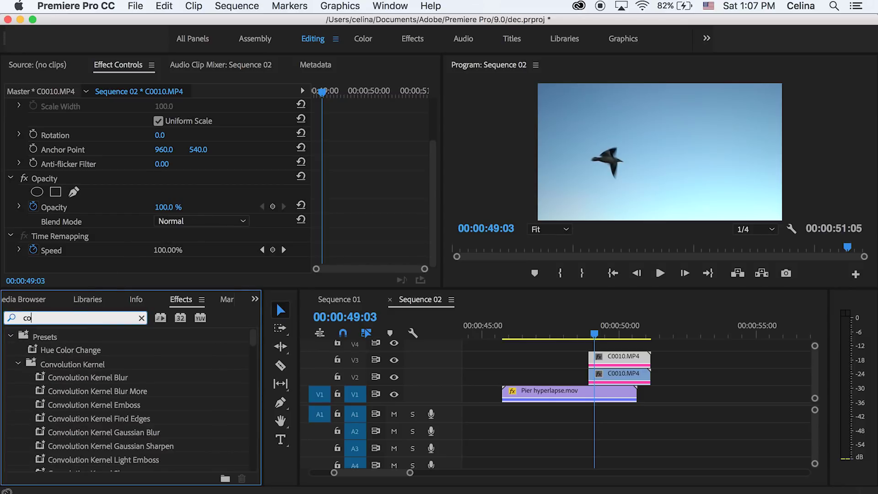
{"action": "type", "text": "lor ke"}
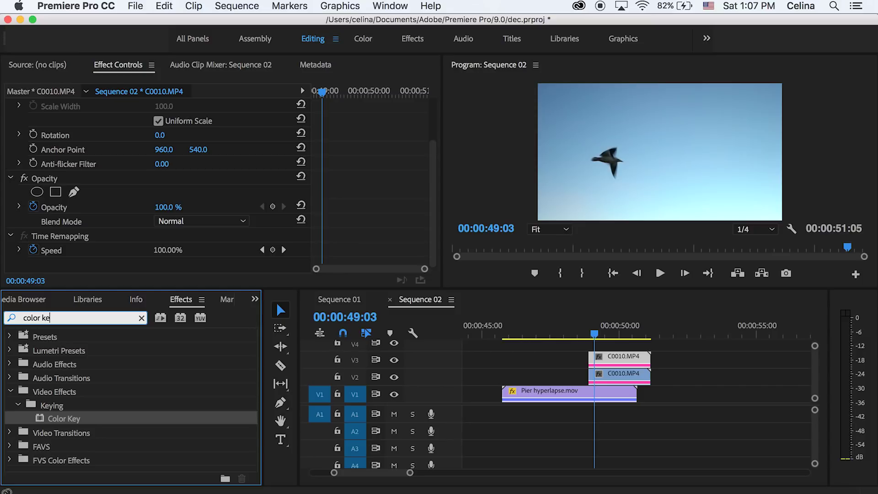
{"action": "left_click_drag", "start_coordinate": [50, 419], "coordinate": [625, 359]}
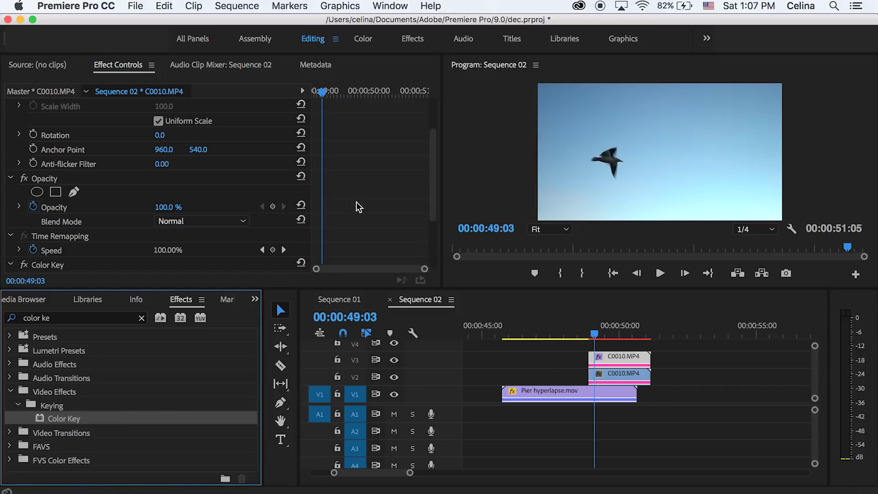
{"action": "scroll", "coordinate": [355, 213], "scroll_direction": "down", "scroll_amount": 3}
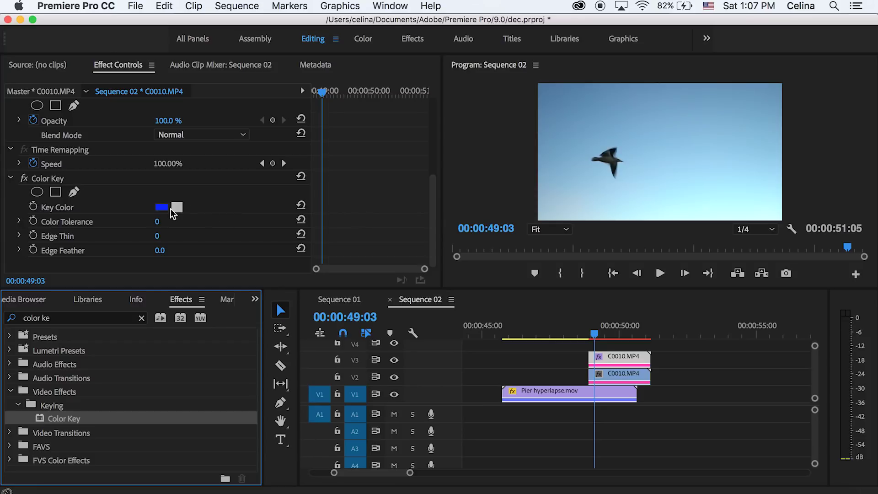
Key out the sampled sky with Tolerance 150 and Edge Feather 2, with V2 hidden.
{"action": "left_click_drag", "start_coordinate": [178, 207], "coordinate": [576, 133]}
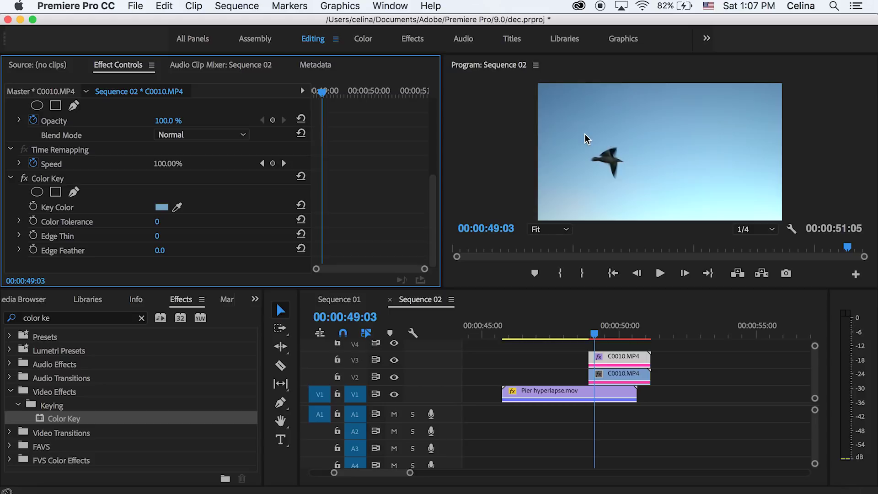
{"action": "left_click", "coordinate": [394, 378]}
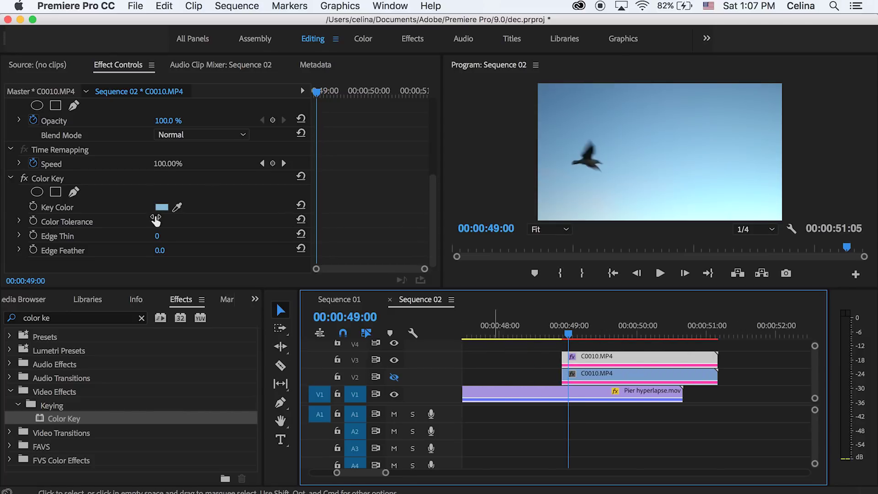
{"action": "left_click_drag", "start_coordinate": [157, 221], "coordinate": [263, 222]}
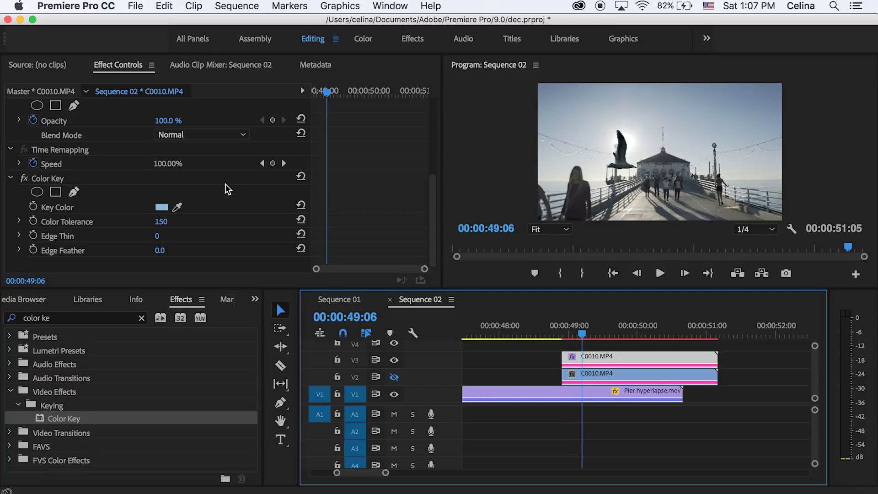
{"action": "left_click_drag", "start_coordinate": [163, 253], "coordinate": [165, 253]}
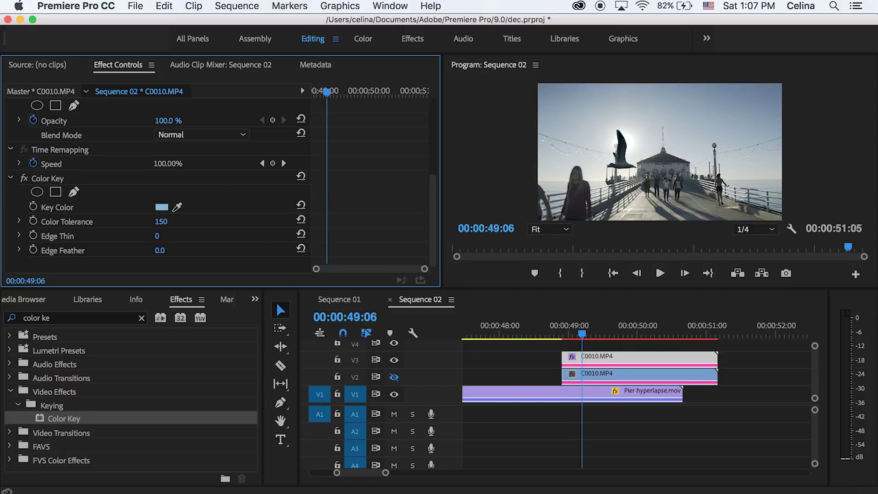
Preview the keyed result, then apply a second Color Key to the V3 bird clip.
{"action": "left_click", "coordinate": [562, 325]}
{"action": "key", "text": "space"}
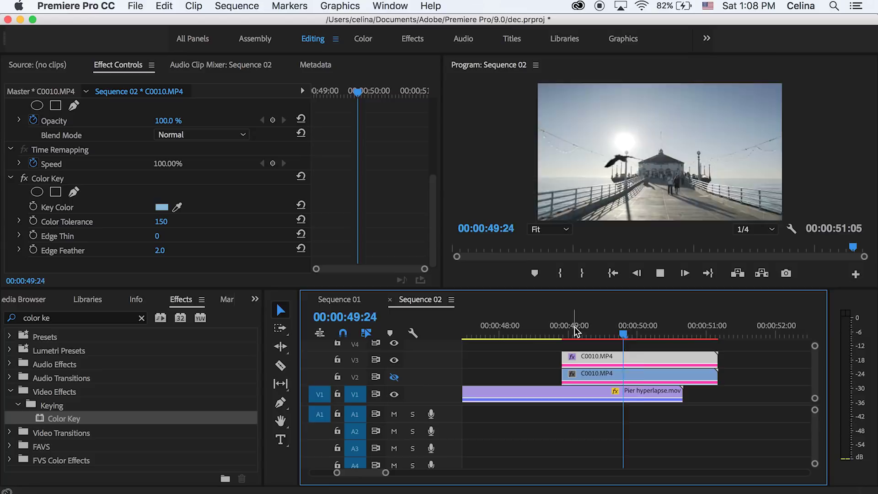
{"action": "key", "text": "space"}
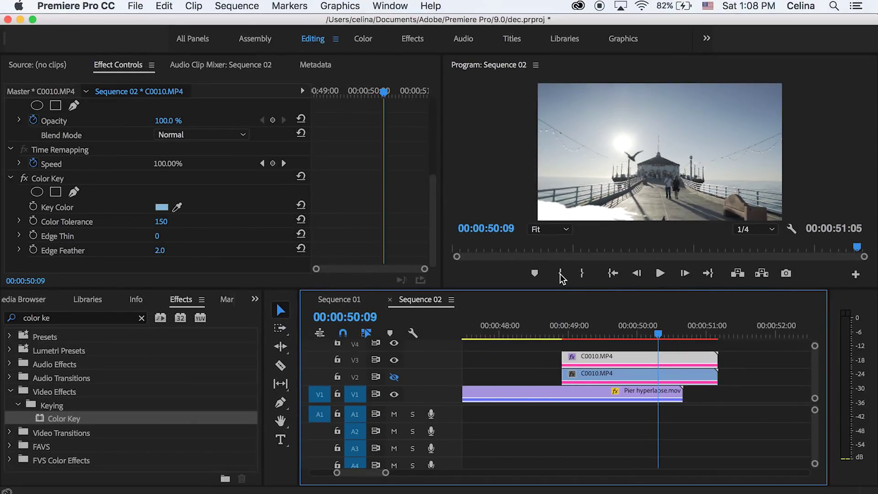
{"action": "left_click_drag", "start_coordinate": [64, 418], "coordinate": [629, 358]}
{"action": "scroll", "coordinate": [105, 247], "scroll_direction": "down", "scroll_amount": 5}
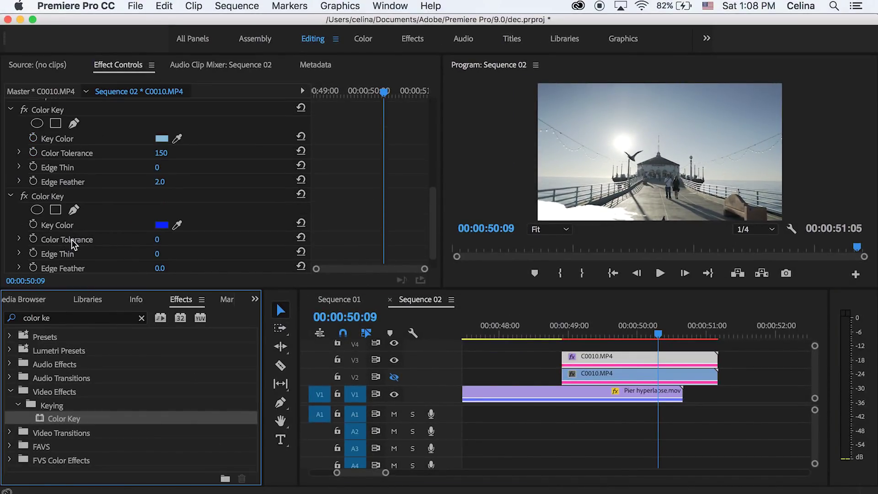
Sample the leftover colour, set Color Tolerance to 40, and preview back to 48:28.
{"action": "left_click_drag", "start_coordinate": [177, 224], "coordinate": [565, 218]}
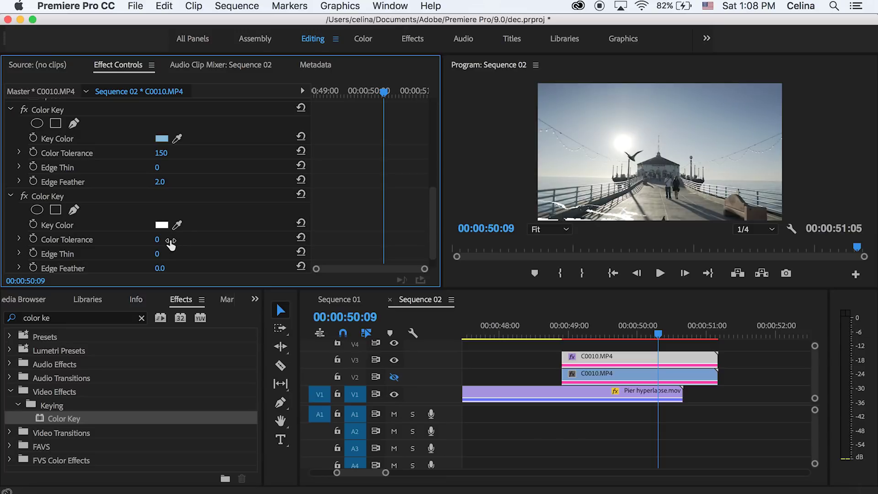
{"action": "left_click", "coordinate": [157, 239]}
{"action": "type", "text": "40"}
{"action": "key", "text": "Return"}
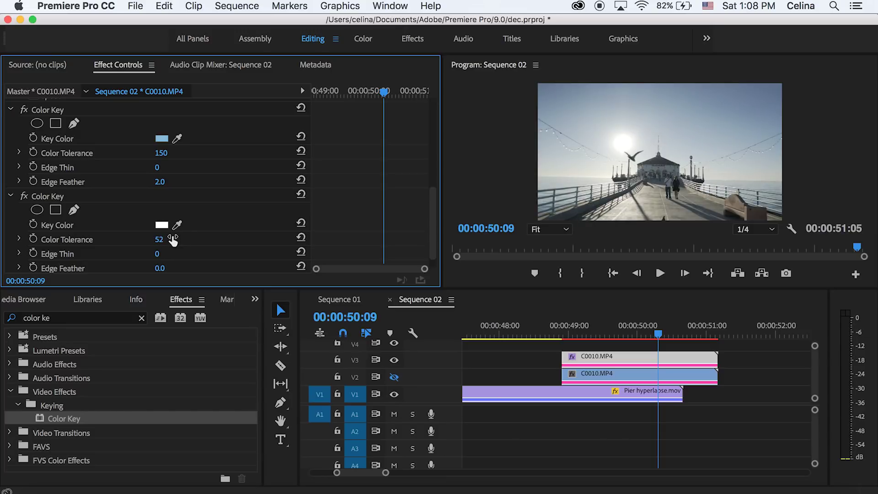
{"action": "left_click", "coordinate": [568, 331]}
{"action": "key", "text": "space"}
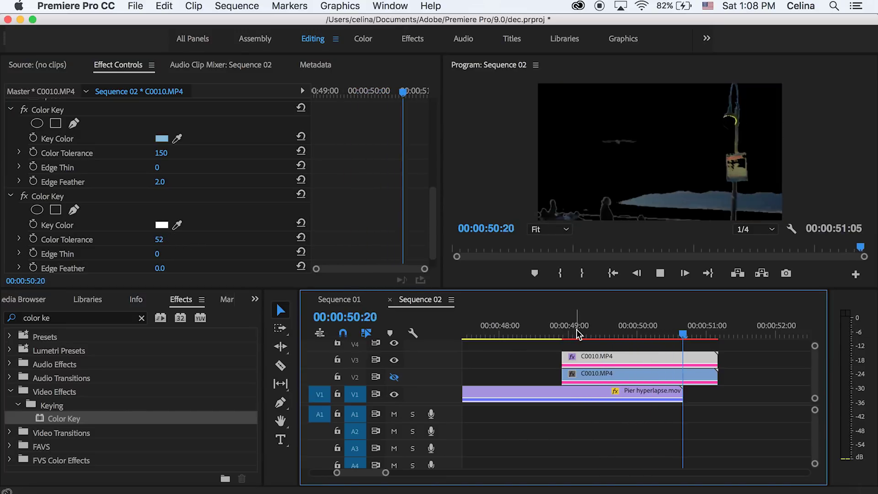
{"action": "mouse_move", "coordinate": [572, 331]}
{"action": "left_mouse_down"}
{"action": "mouse_move", "coordinate": [558, 330]}
{"action": "mouse_move", "coordinate": [577, 330]}
{"action": "mouse_move", "coordinate": [559, 329]}
{"action": "mouse_move", "coordinate": [564, 323]}
{"action": "left_mouse_up"}
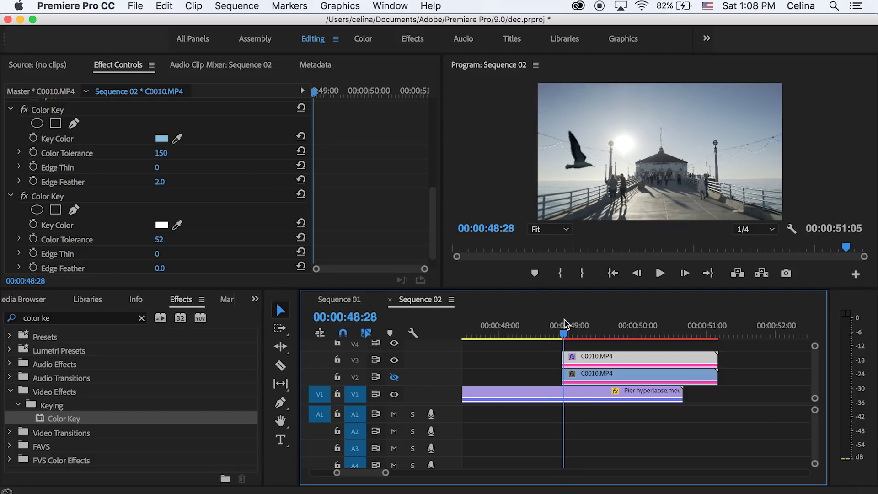
Keyframe the bird clip's Position X from 484 at its start to 960 at 49:04.
{"action": "left_click", "coordinate": [580, 358]}
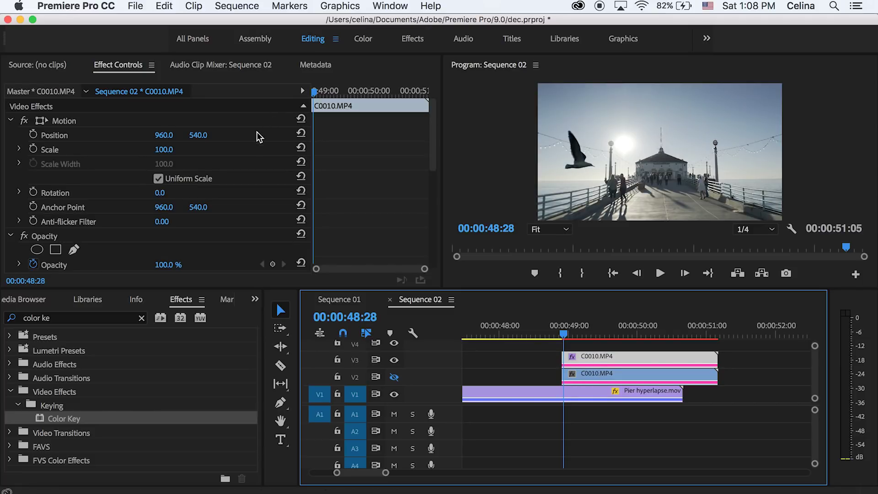
{"action": "left_click_drag", "start_coordinate": [162, 135], "coordinate": [3, 136]}
{"action": "left_click", "coordinate": [33, 135]}
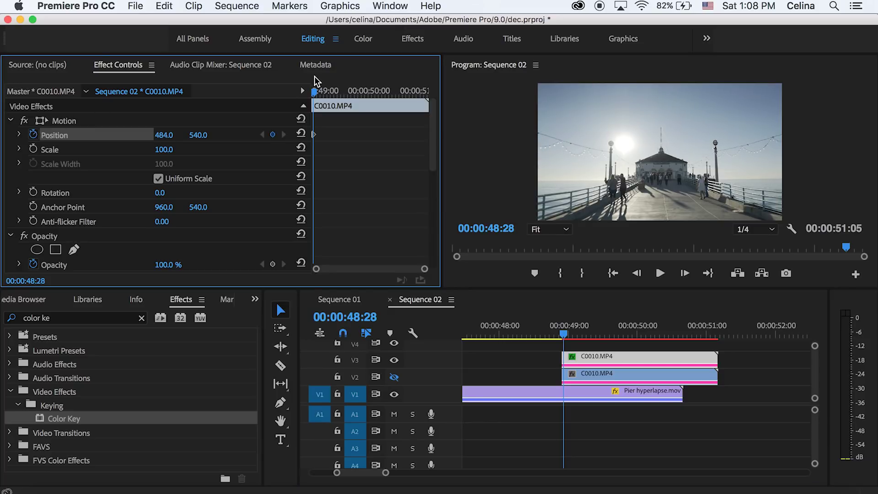
{"action": "left_click_drag", "start_coordinate": [314, 90], "coordinate": [323, 91]}
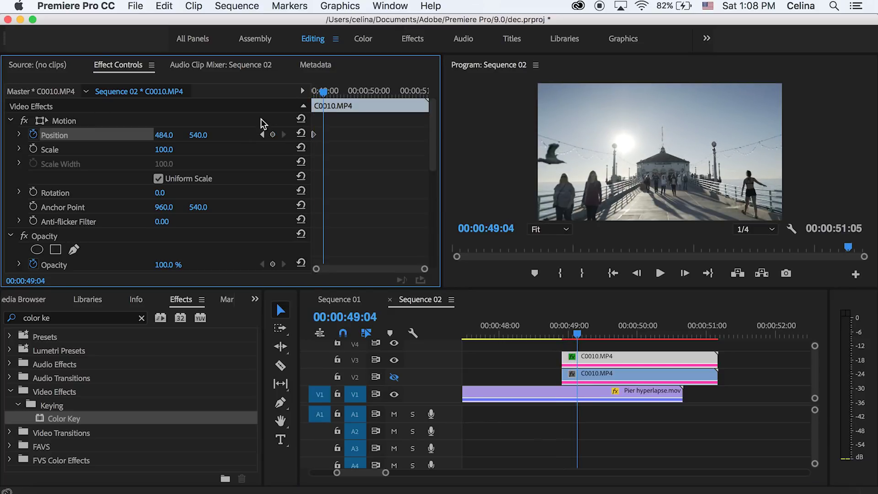
{"action": "left_click", "coordinate": [301, 133]}
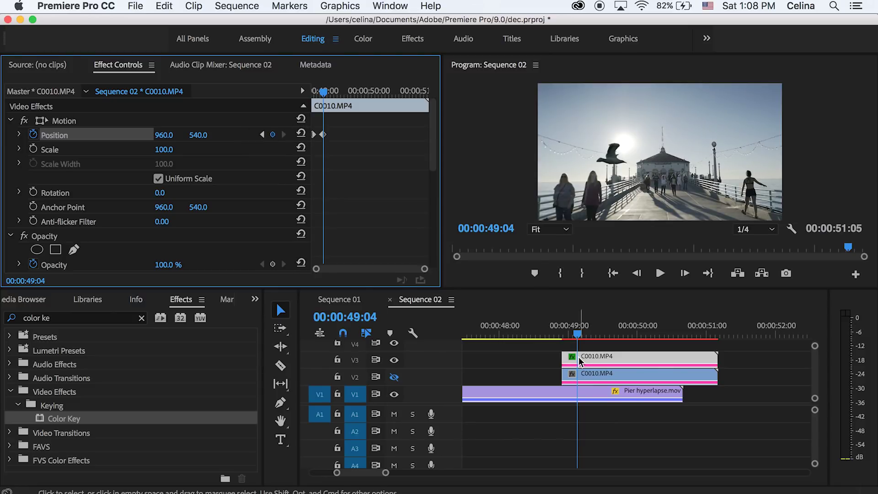
Play back the bird's fly-in from 48:26.
{"action": "left_click", "coordinate": [561, 325]}
{"action": "key", "text": "space"}
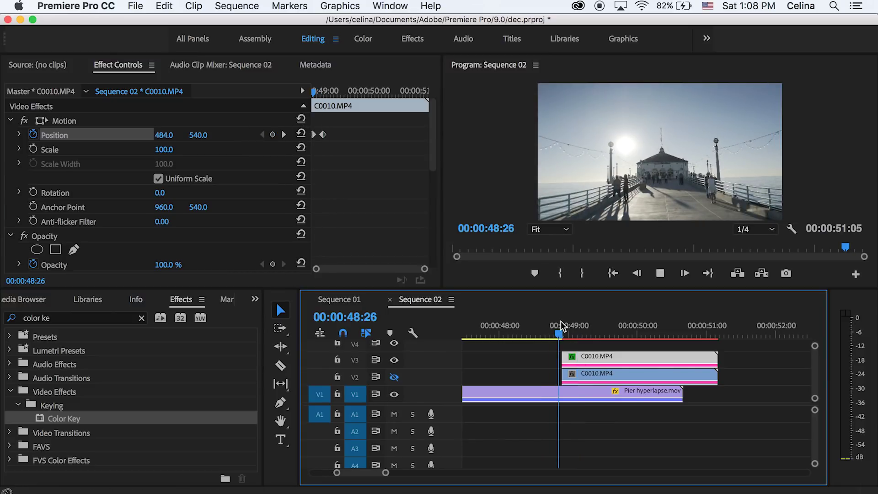
{"action": "left_click", "coordinate": [561, 321]}
{"action": "key", "text": "="}
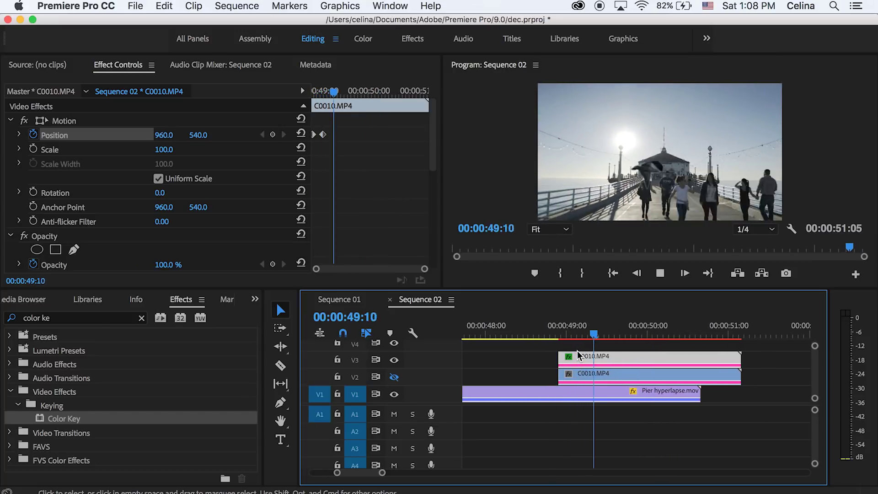
Replay the animation, stop at 49:17, and make track V2 visible again.
{"action": "key", "text": "space"}
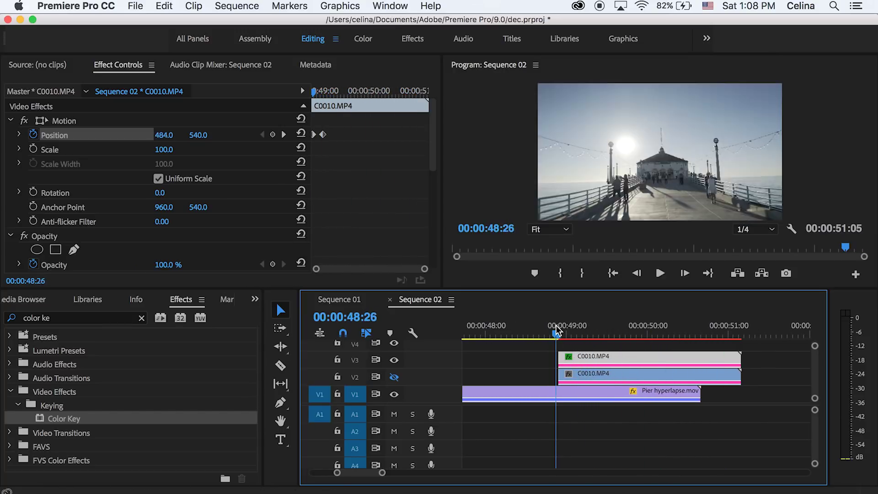
{"action": "left_click", "coordinate": [612, 326]}
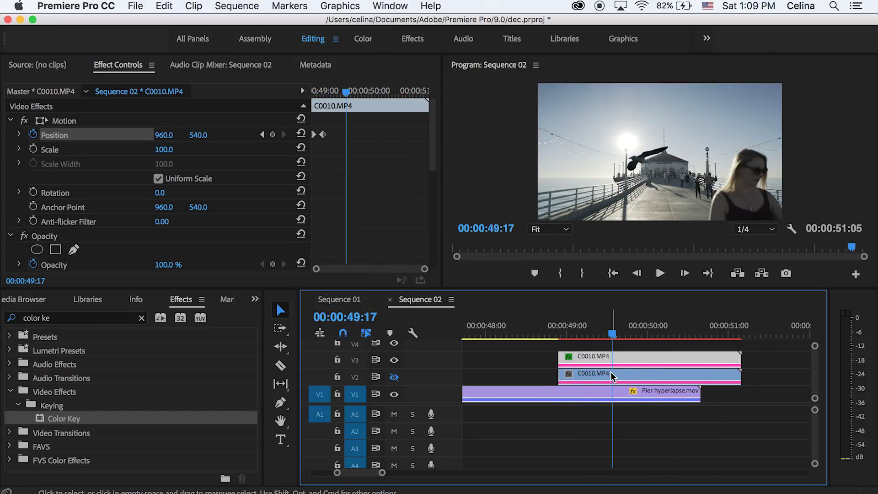
{"action": "left_click", "coordinate": [394, 376]}
Apply Linear Wipe to the V2 C0010.MP4 clip and test its Transition Completion.
{"action": "left_click", "coordinate": [141, 317]}
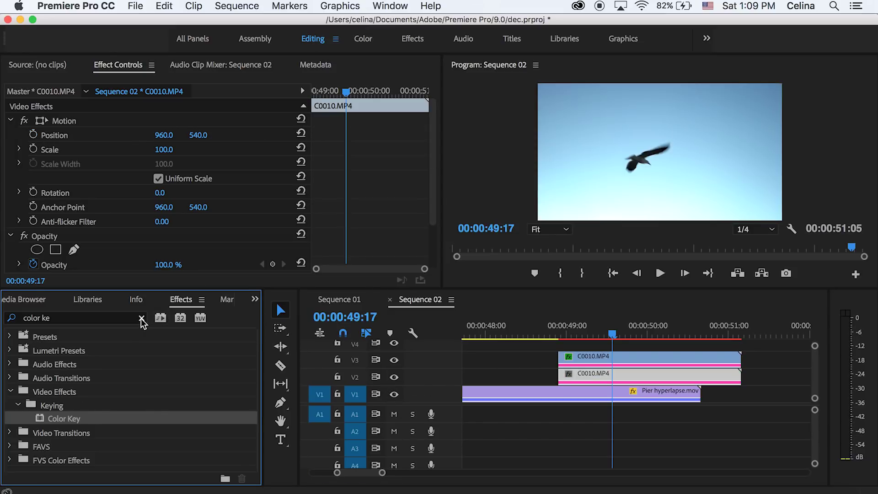
{"action": "type", "text": "linear w"}
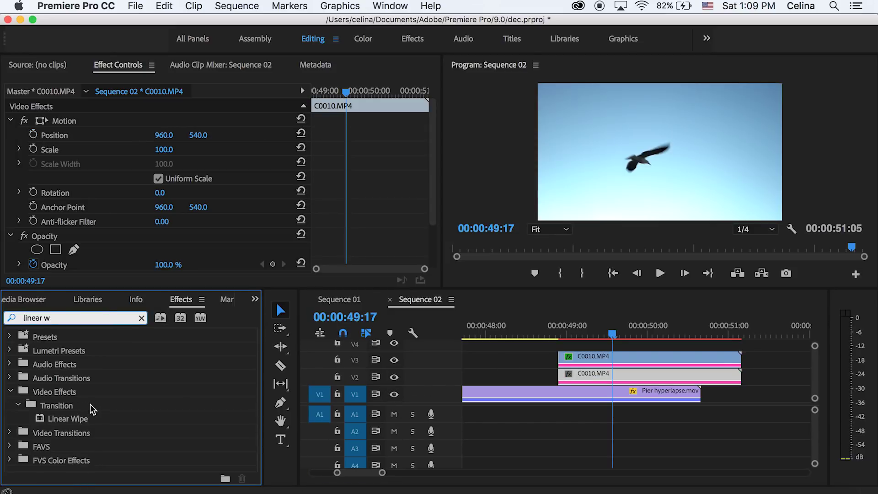
{"action": "left_click_drag", "start_coordinate": [72, 420], "coordinate": [660, 379]}
{"action": "scroll", "coordinate": [372, 170], "scroll_direction": "down", "scroll_amount": 5}
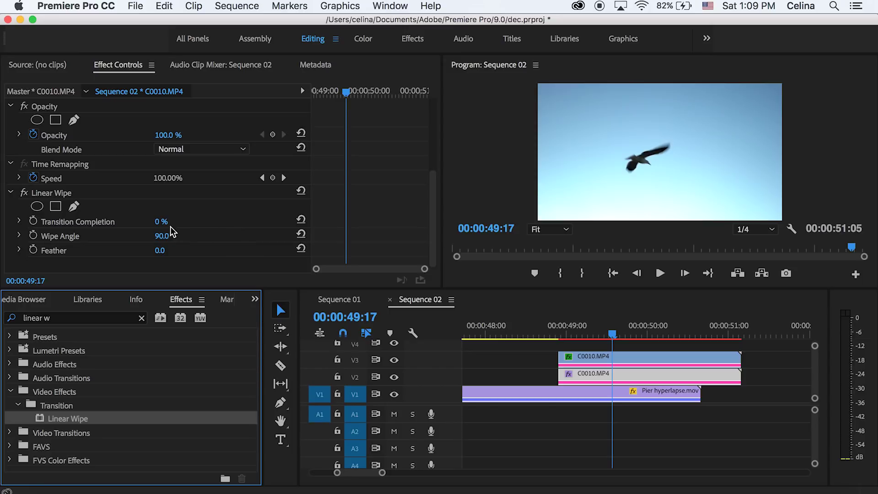
{"action": "mouse_move", "coordinate": [159, 227]}
{"action": "left_mouse_down"}
{"action": "mouse_move", "coordinate": [205, 228]}
{"action": "mouse_move", "coordinate": [160, 228]}
{"action": "left_mouse_up"}
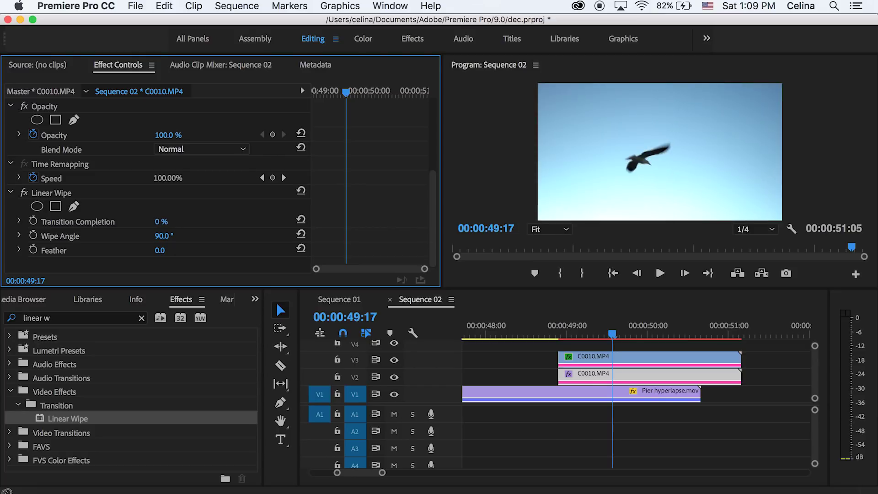
Set the Linear Wipe's Wipe Angle to 180°.
{"action": "left_click_drag", "start_coordinate": [159, 221], "coordinate": [190, 222]}
{"action": "left_click", "coordinate": [163, 237]}
{"action": "type", "text": "180"}
{"action": "key", "text": "Return"}
Keyframe Transition Completion from 100 % at 49:06 to 0 % at 49:15.
{"action": "left_click_drag", "start_coordinate": [593, 332], "coordinate": [582, 333]}
{"action": "left_click", "coordinate": [38, 221]}
{"action": "left_click", "coordinate": [36, 221]}
{"action": "left_click_drag", "start_coordinate": [326, 91], "coordinate": [342, 86]}
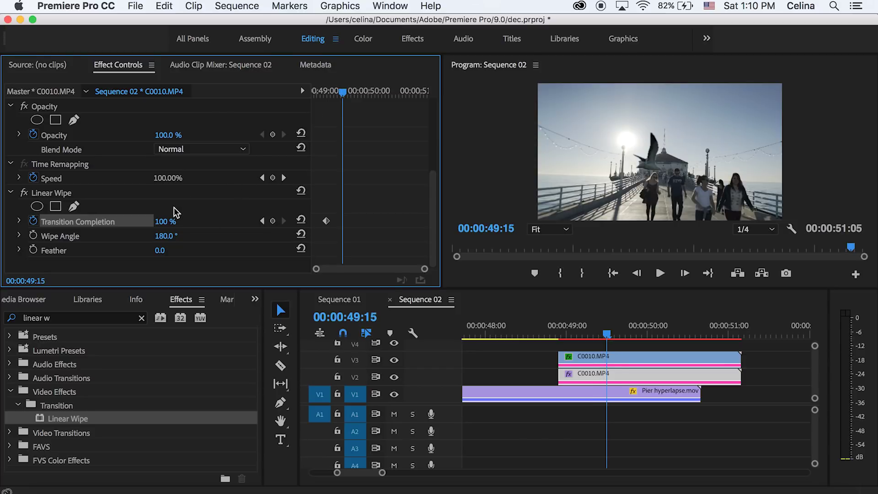
{"action": "left_click", "coordinate": [164, 221]}
{"action": "type", "text": "0"}
{"action": "key", "text": "Return"}
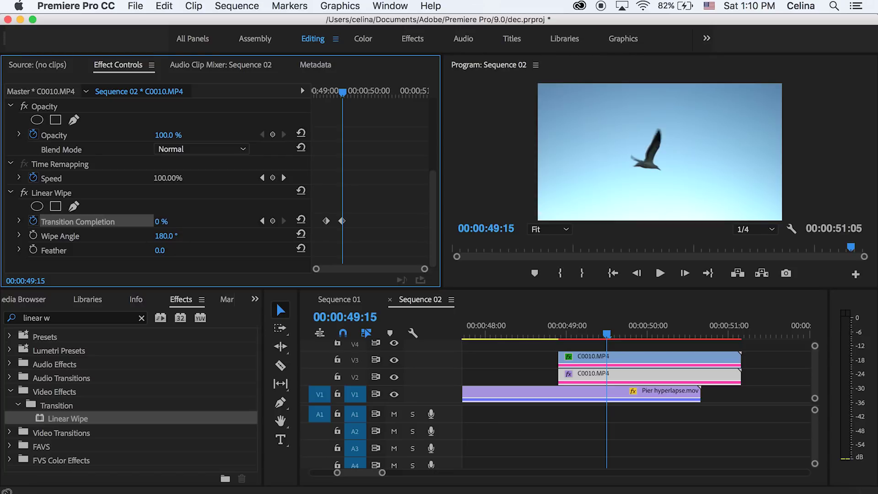
{"action": "left_click", "coordinate": [581, 330]}
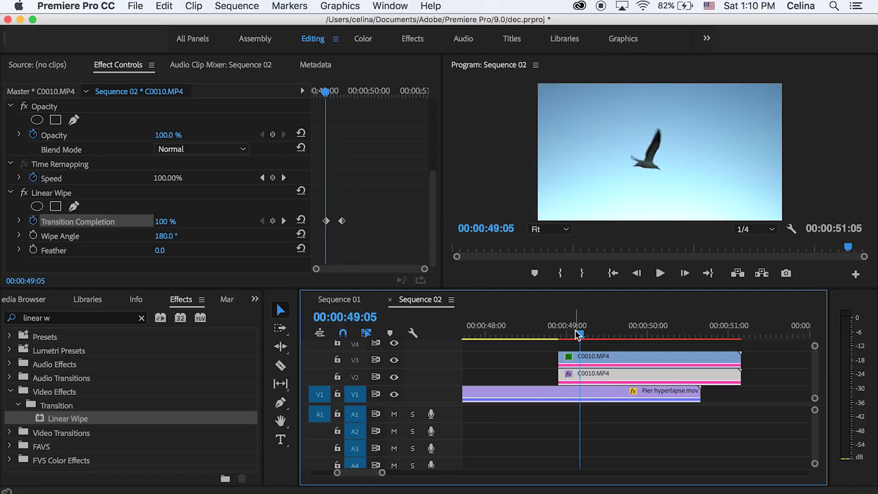
{"action": "key", "text": "space"}
{"action": "left_click", "coordinate": [545, 322]}
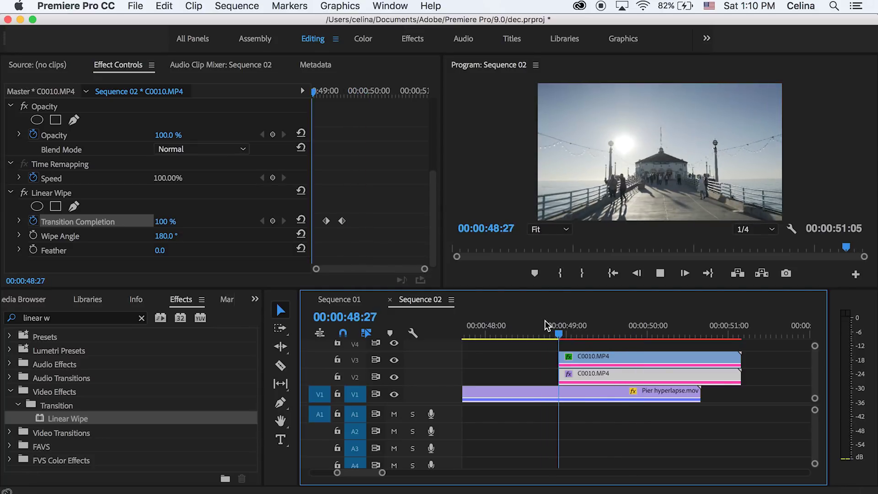
{"action": "left_click", "coordinate": [548, 326]}
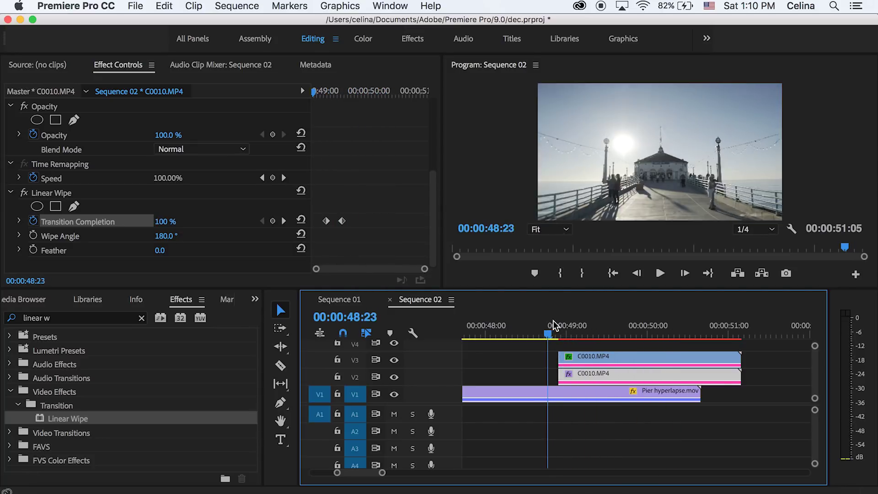